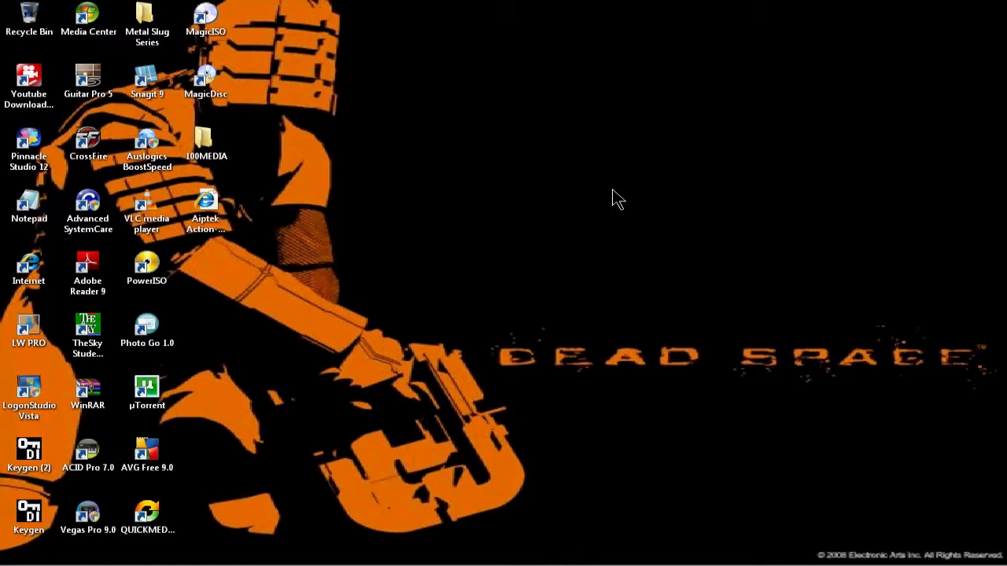
Quick-format MultiReader (E:) with volume label 'Aiptek Cam', confirming the data erase and closing the format window.
click(15, 556)
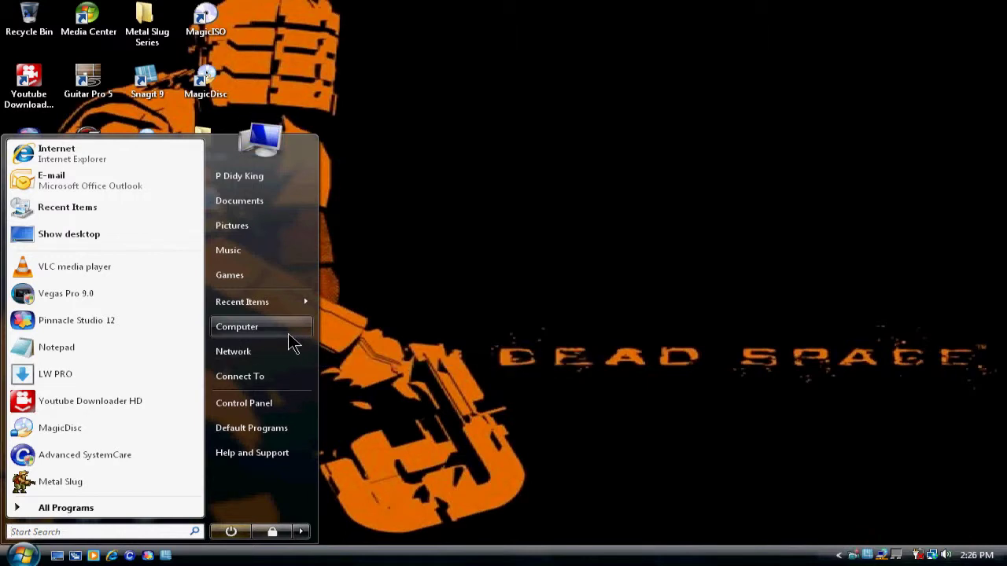
click(289, 333)
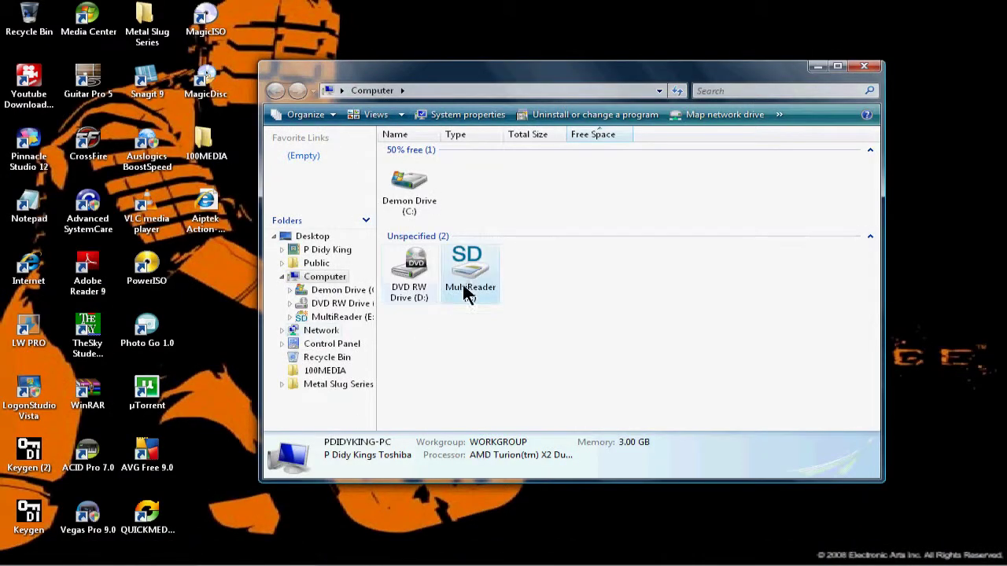
right_click(465, 291)
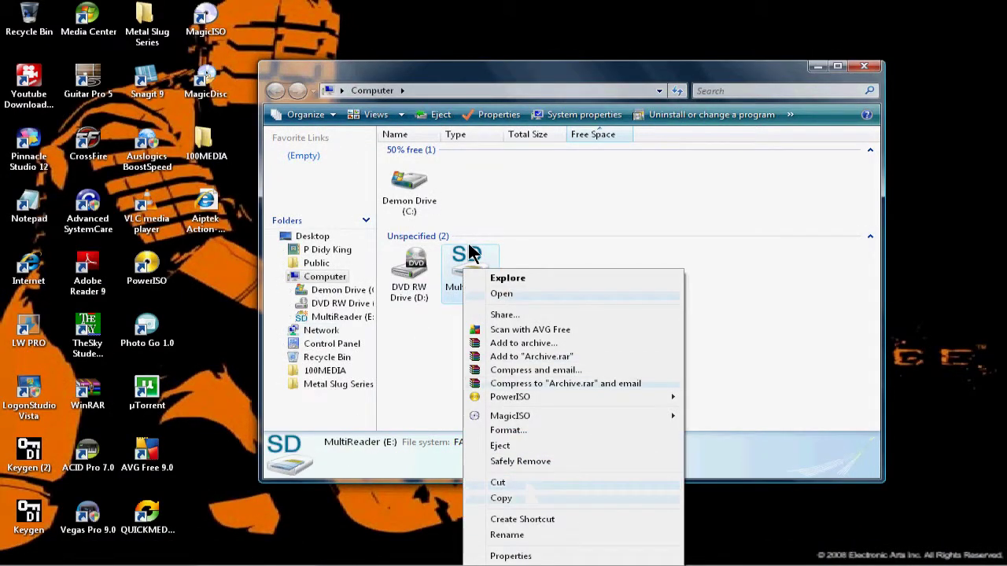
click(504, 433)
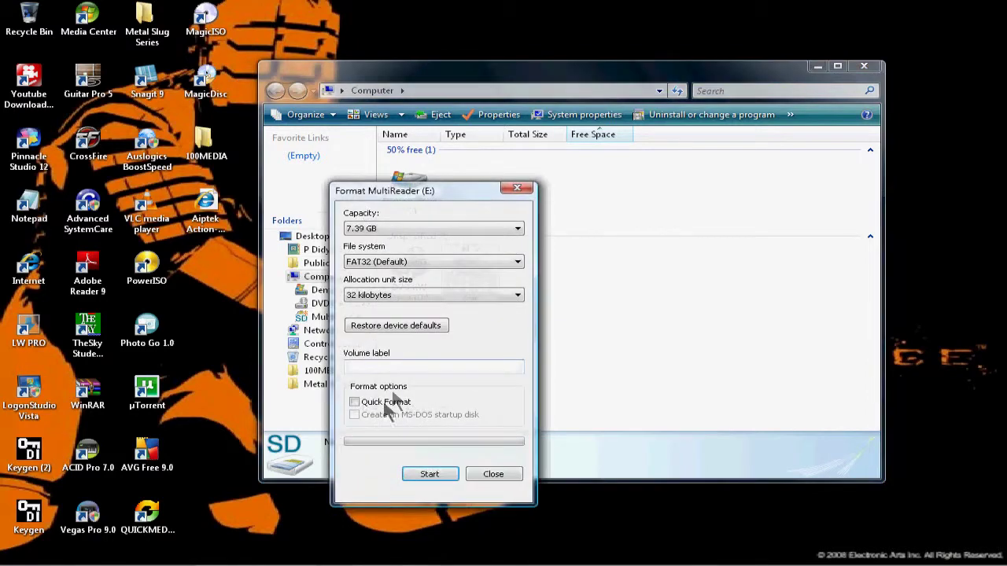
click(404, 366)
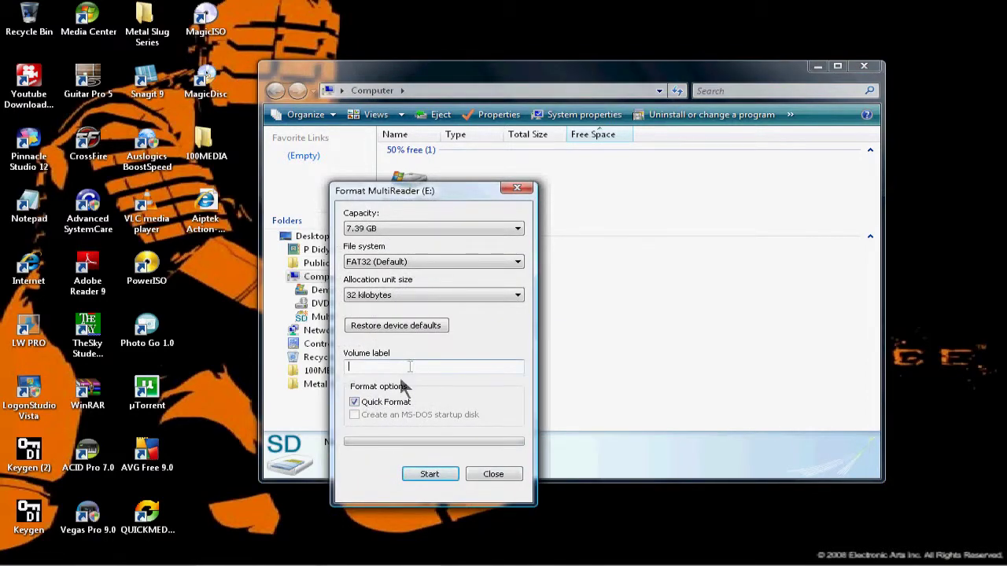
text(Aiptek Cam)
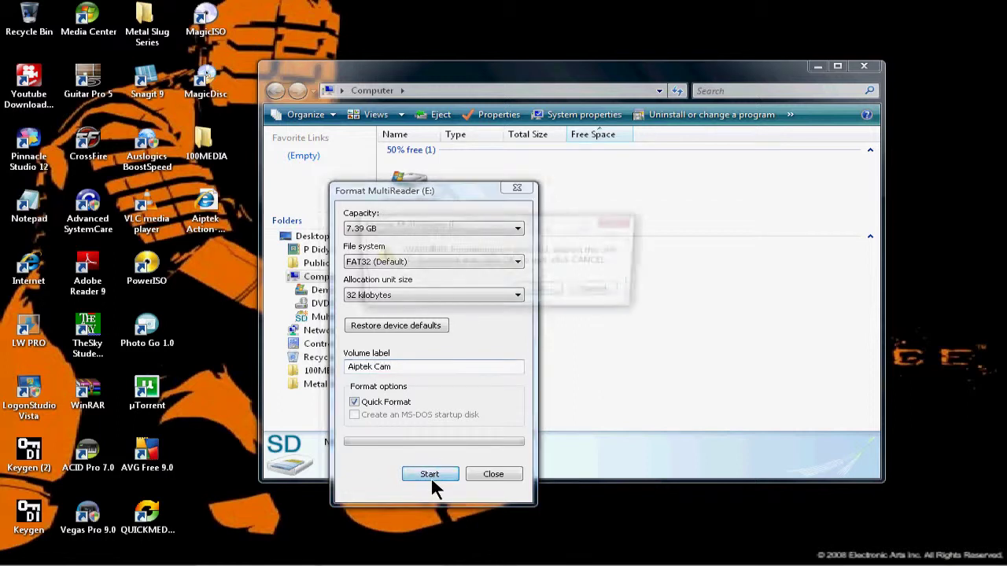
click(430, 474)
click(546, 290)
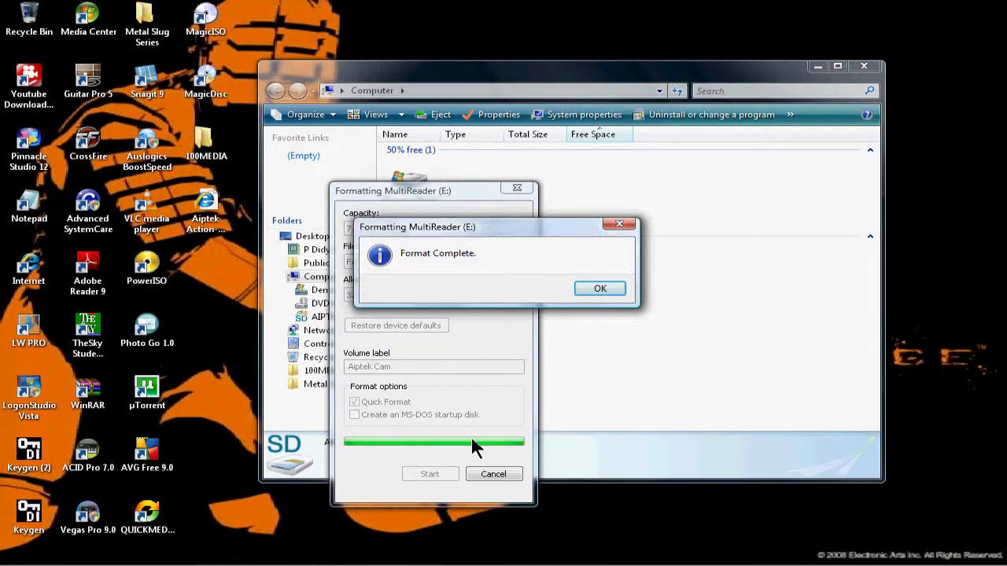
click(579, 291)
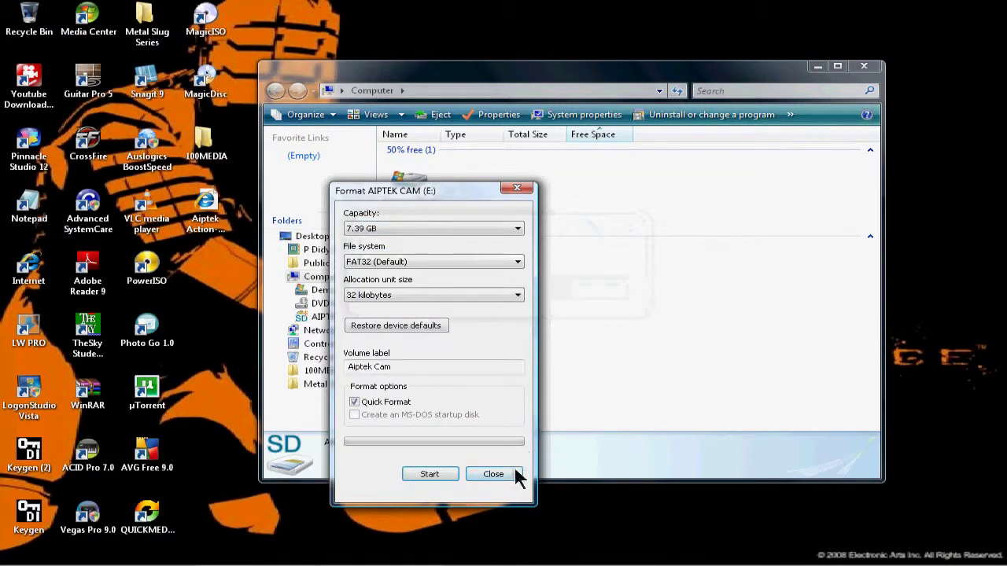
click(514, 471)
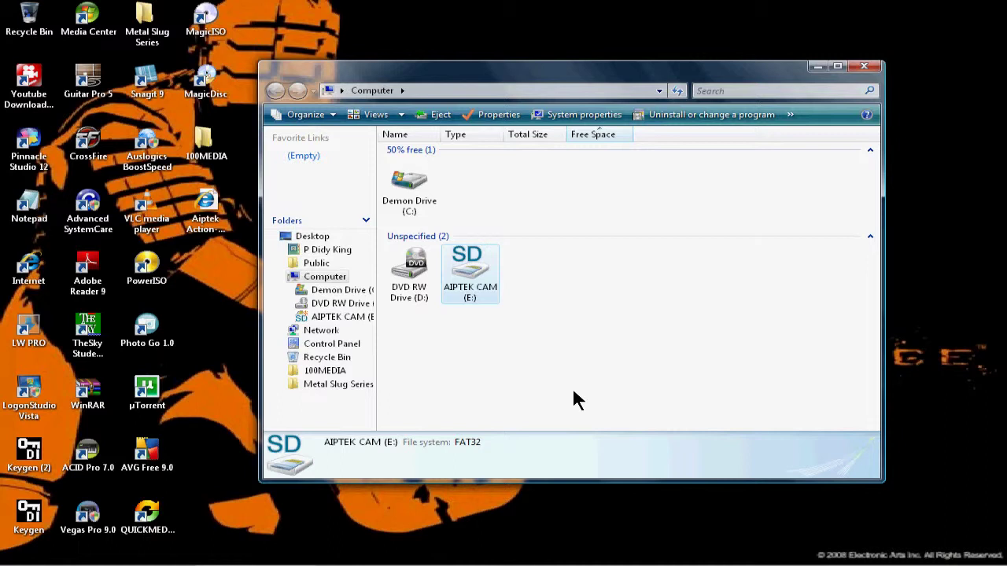
Close the Computer window and open the saved Aiptek firmware update page from the desktop.
click(591, 227)
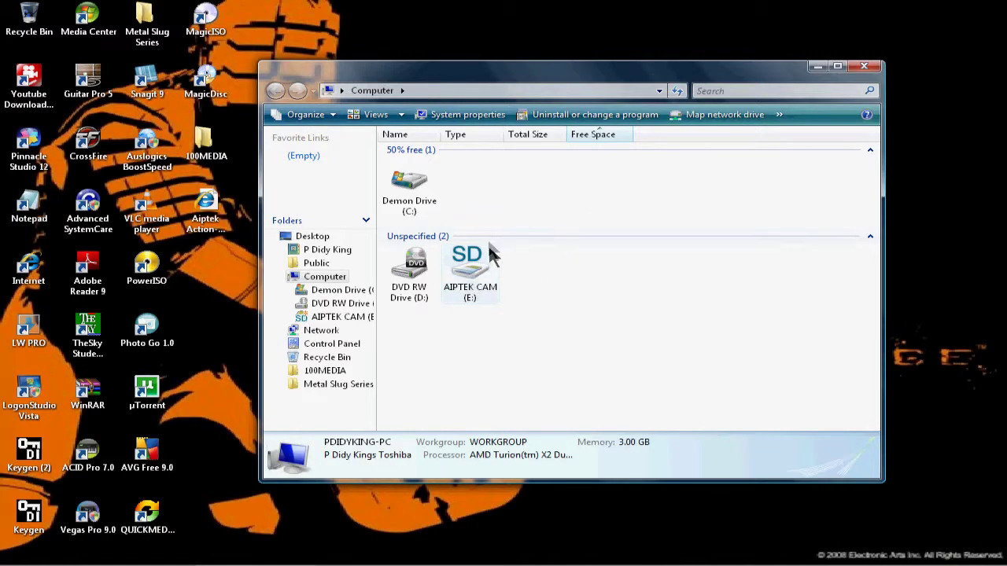
click(860, 69)
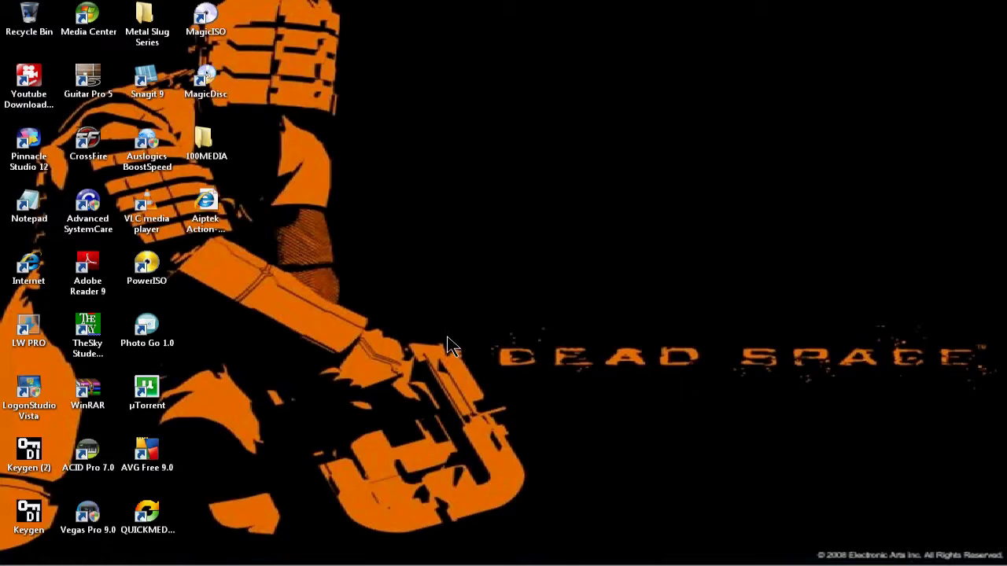
double_click(218, 206)
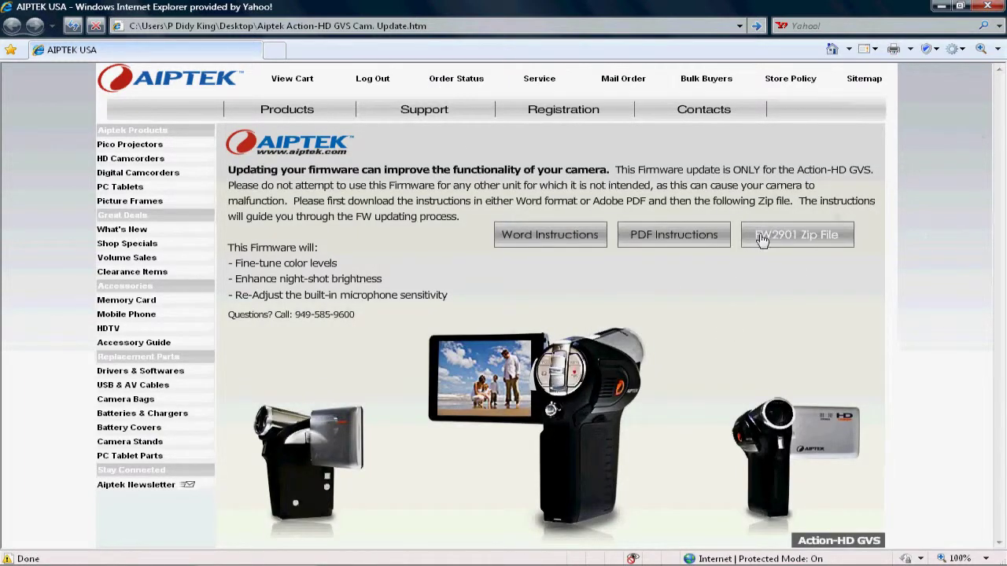
Allow the blocked download, save FW2901.zip to the Desktop, and close Internet Explorer.
click(849, 243)
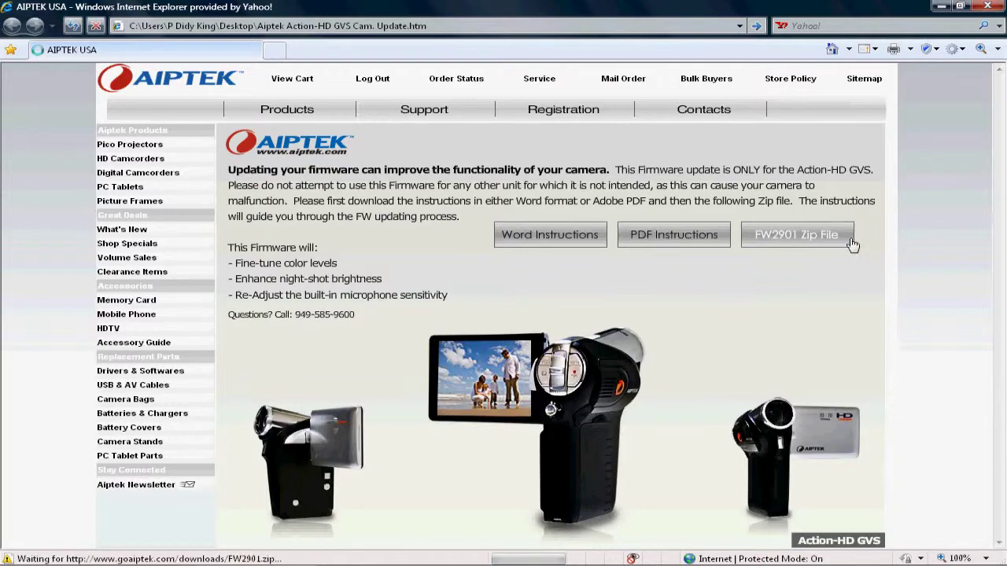
click(409, 70)
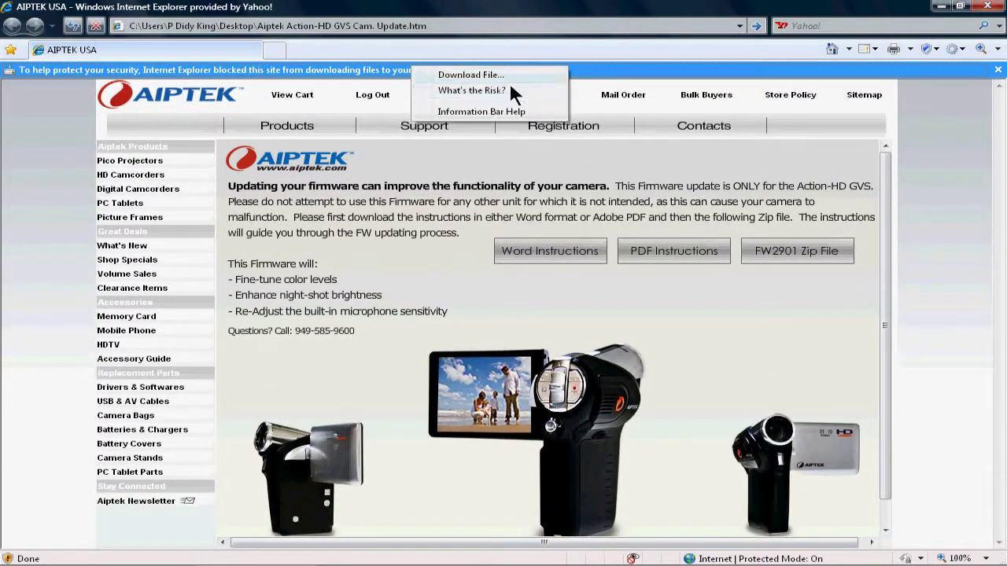
click(524, 74)
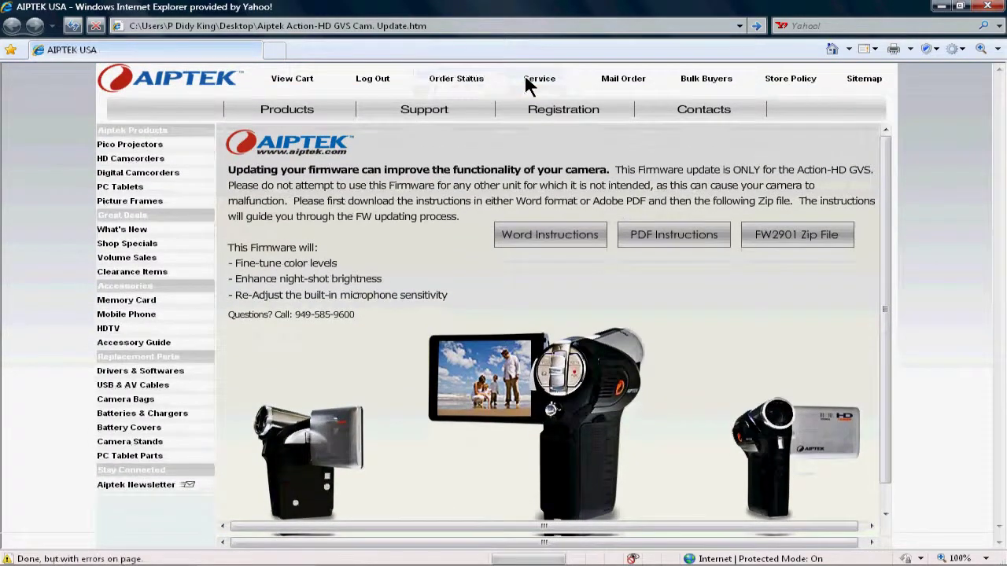
click(793, 236)
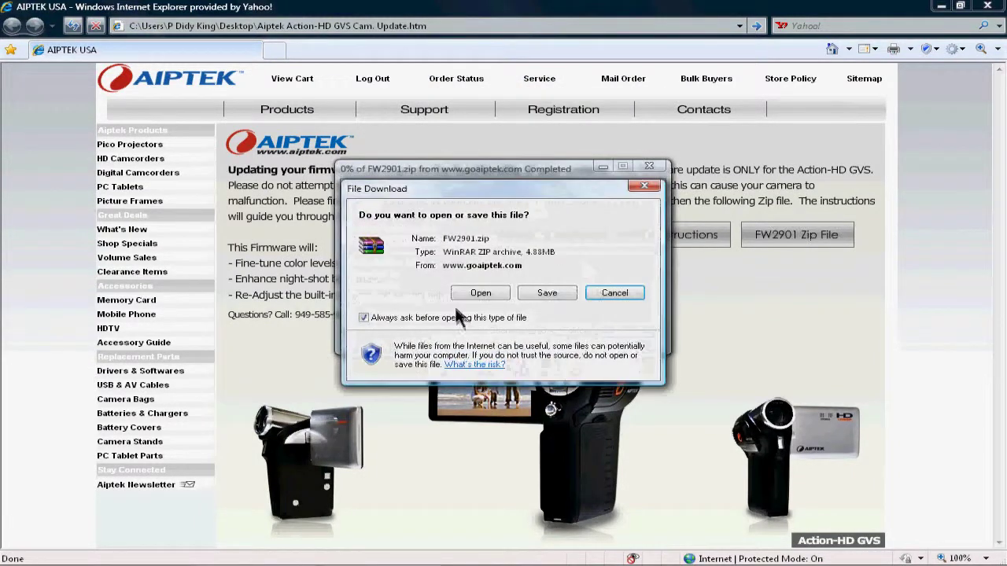
click(537, 293)
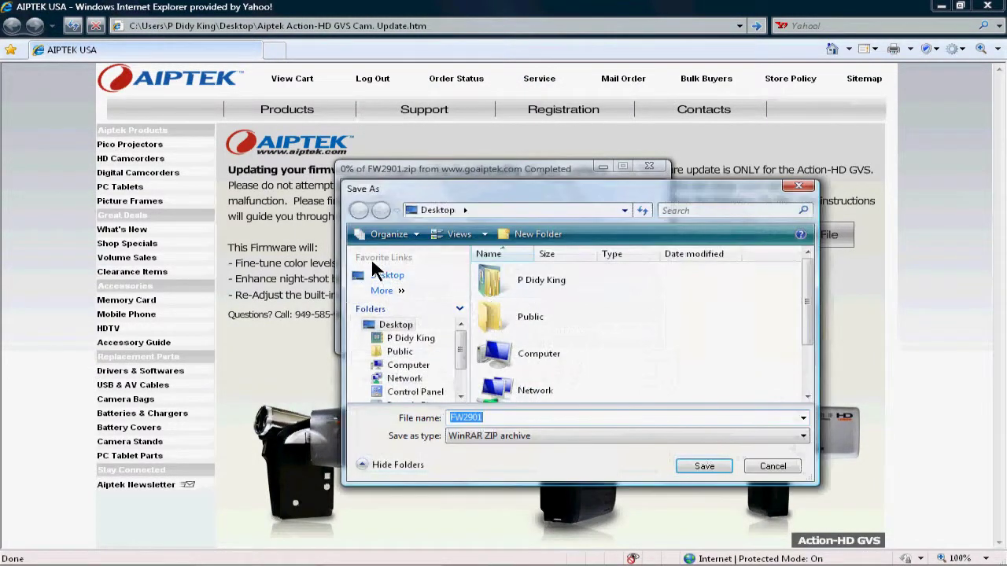
click(384, 276)
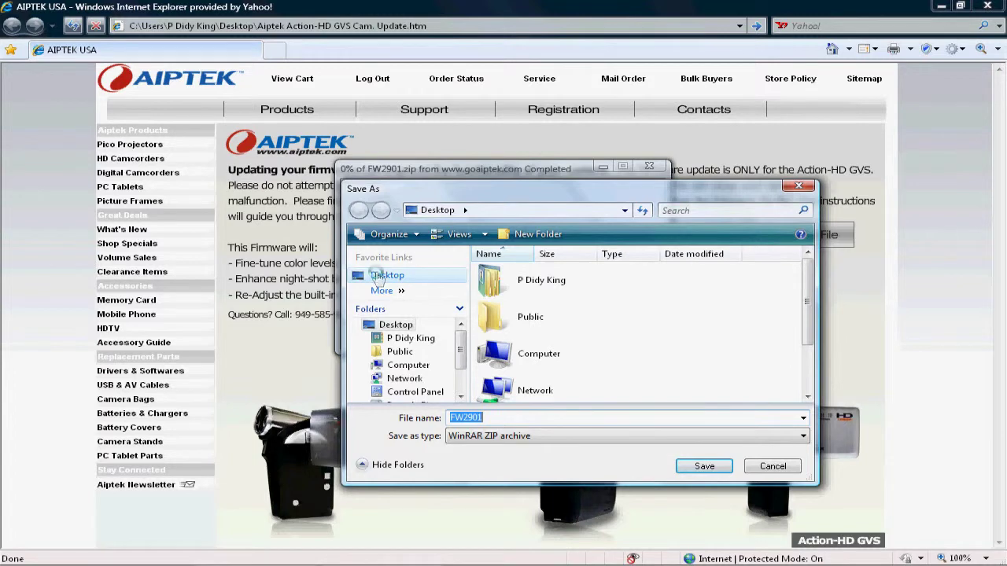
click(706, 466)
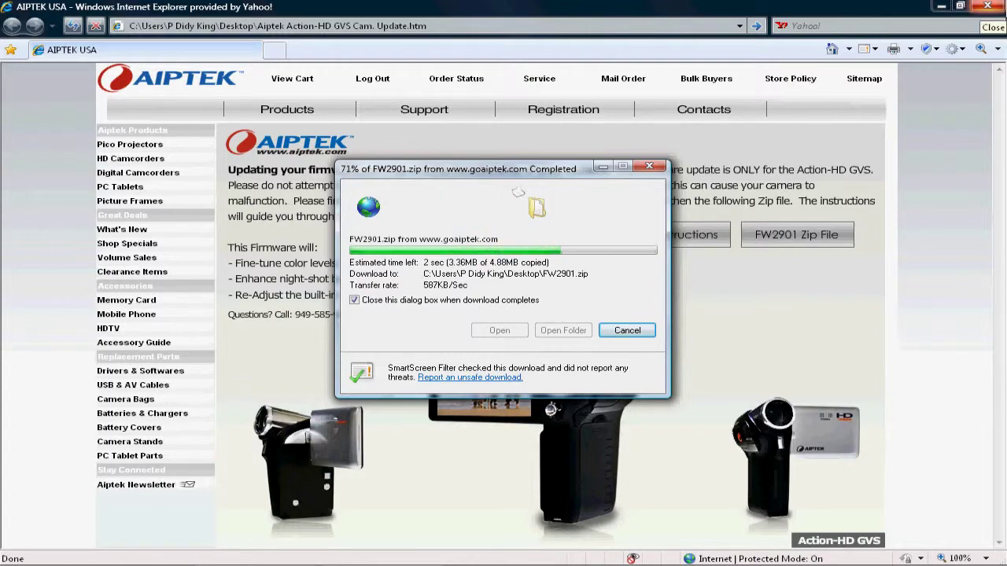
click(987, 6)
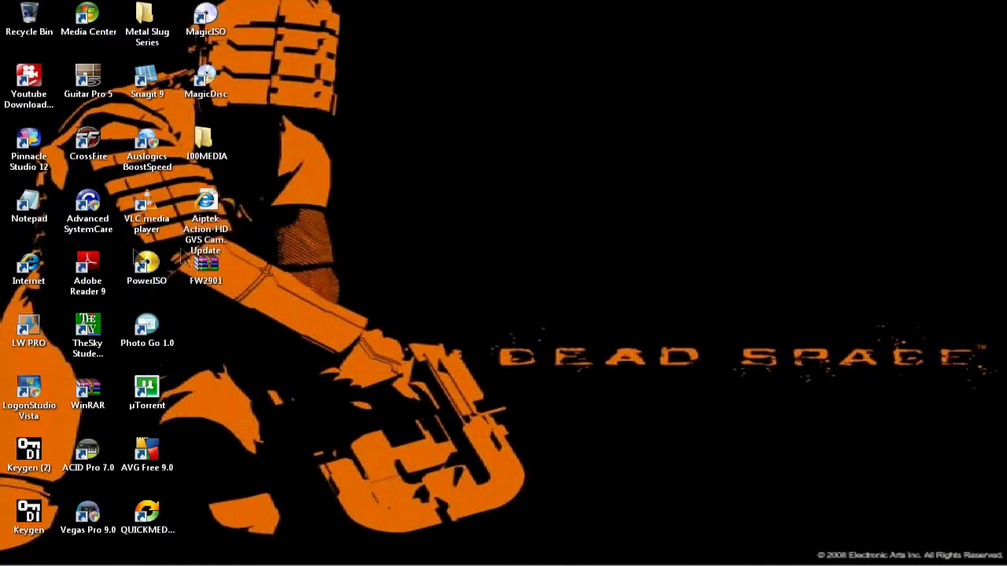
Select the FW2901 zip archive on the desktop.
click(201, 268)
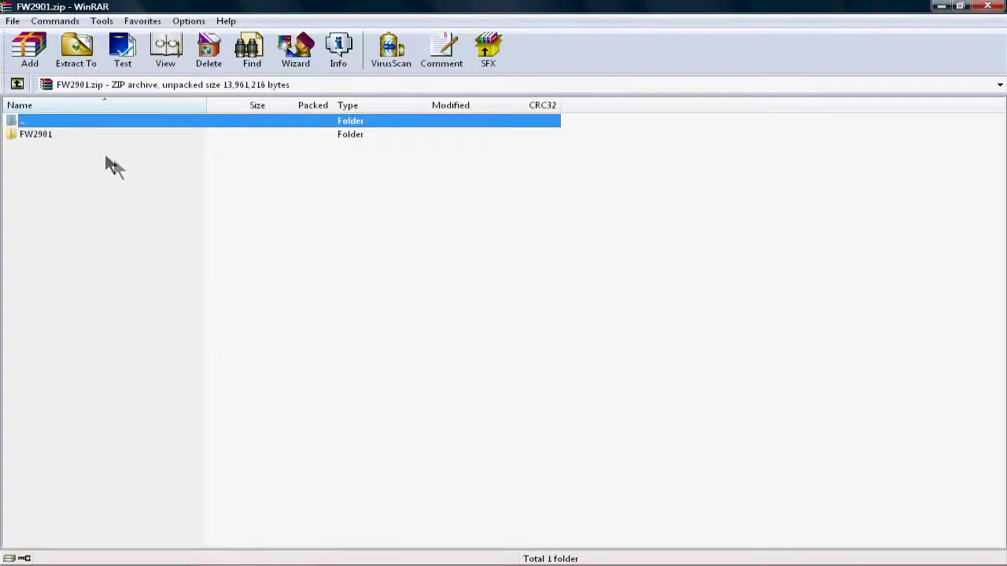
Extract sd_v5z5.bin from the archive's FW2901 folder to the Desktop.
double_click(33, 134)
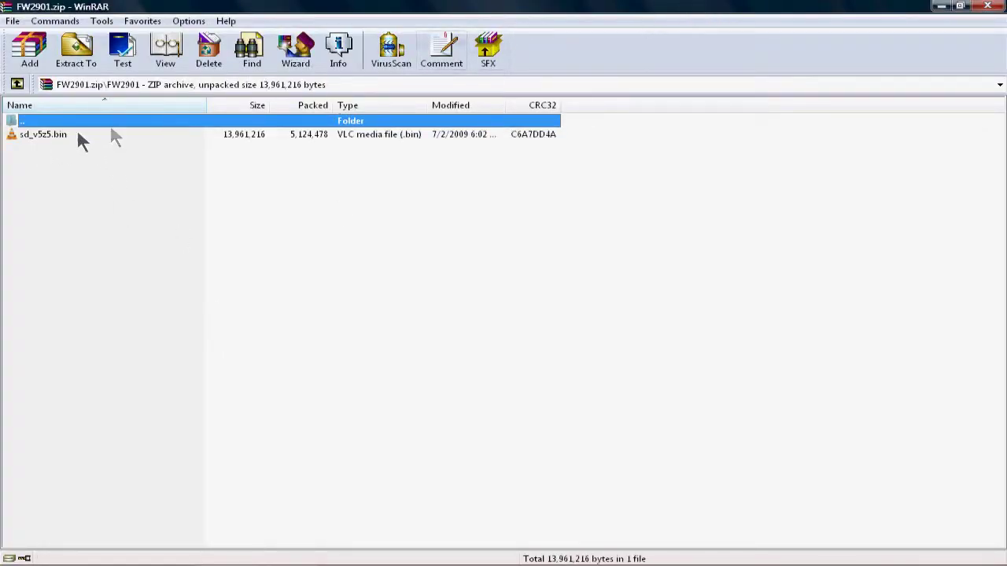
right_click(43, 135)
click(22, 224)
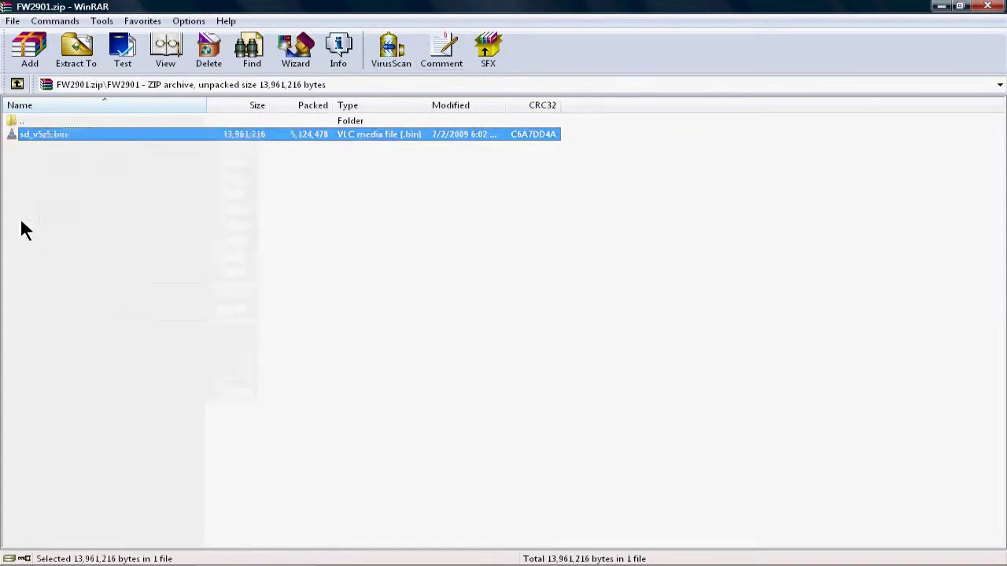
right_click(41, 136)
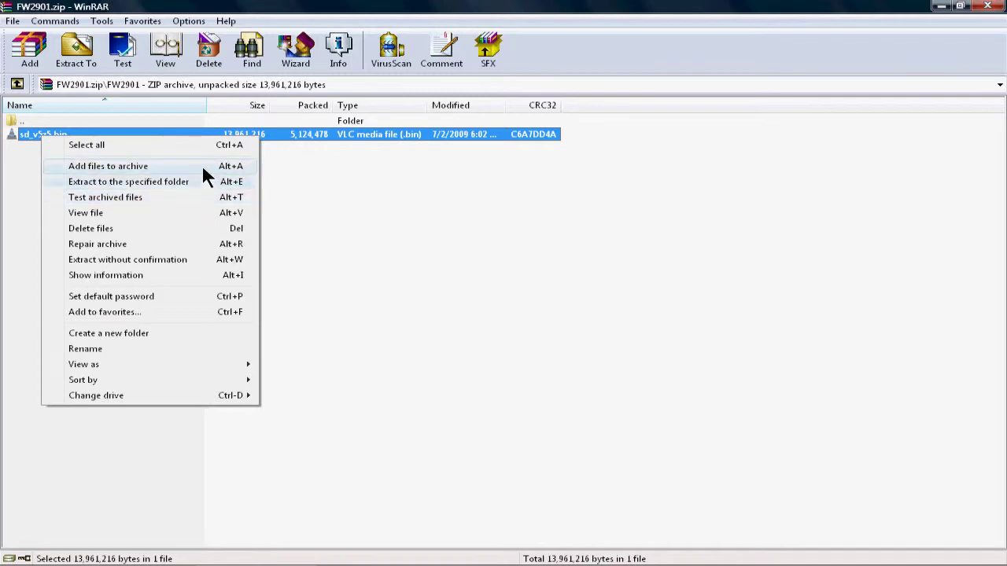
click(90, 51)
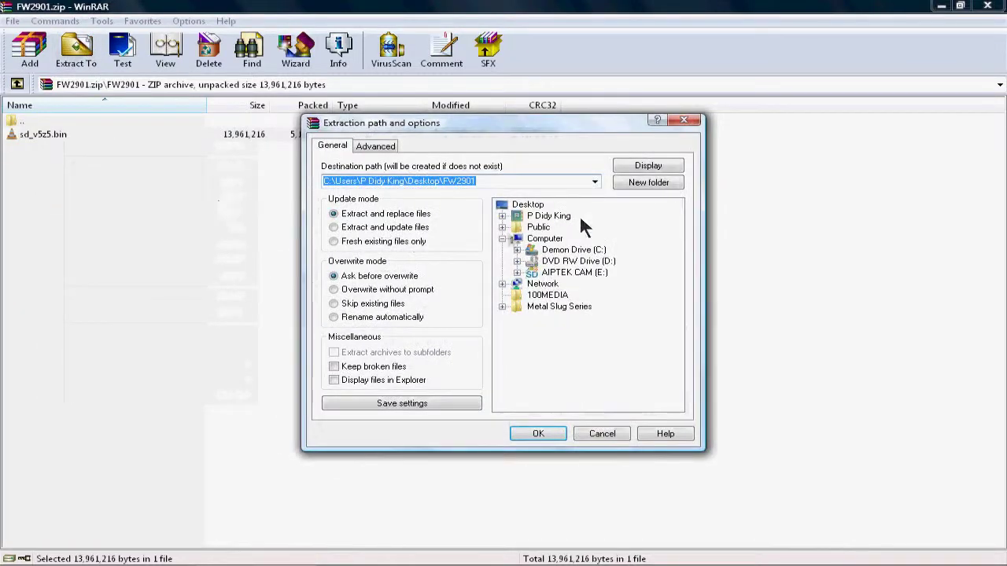
click(527, 205)
click(561, 435)
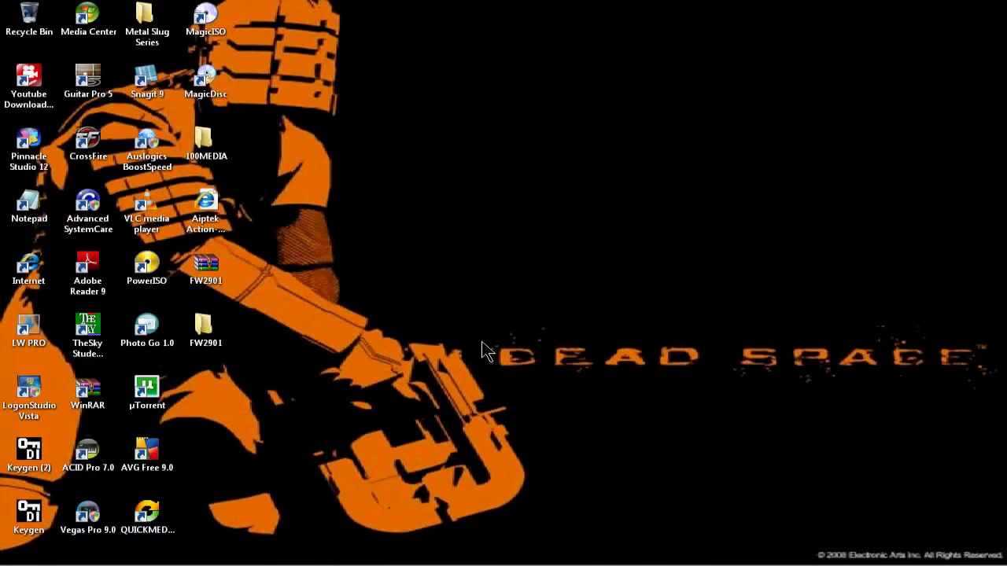
Delete FW2901.zip to the Recycle Bin and open the extracted FW2901 folder.
double_click(208, 329)
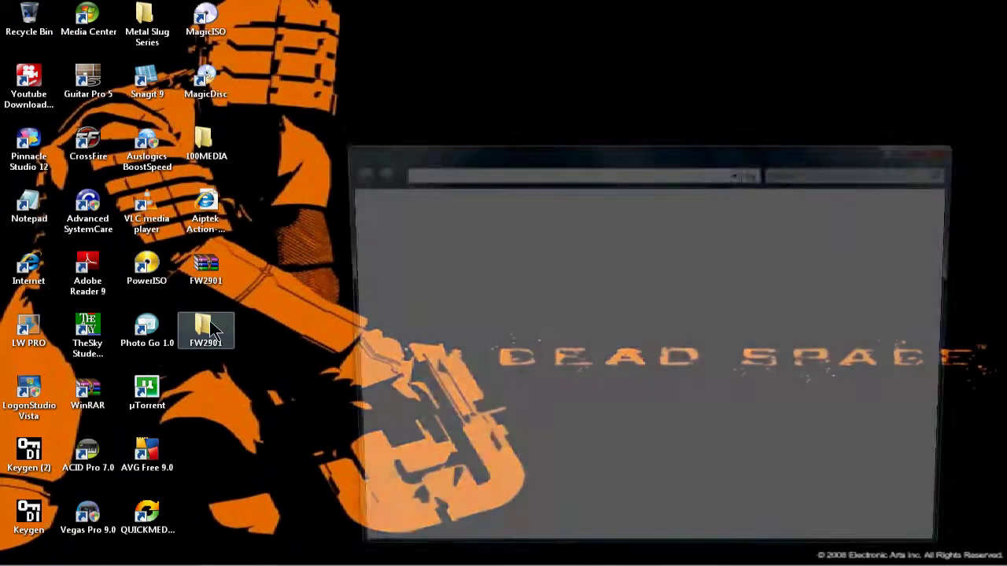
click(941, 151)
right_click(209, 269)
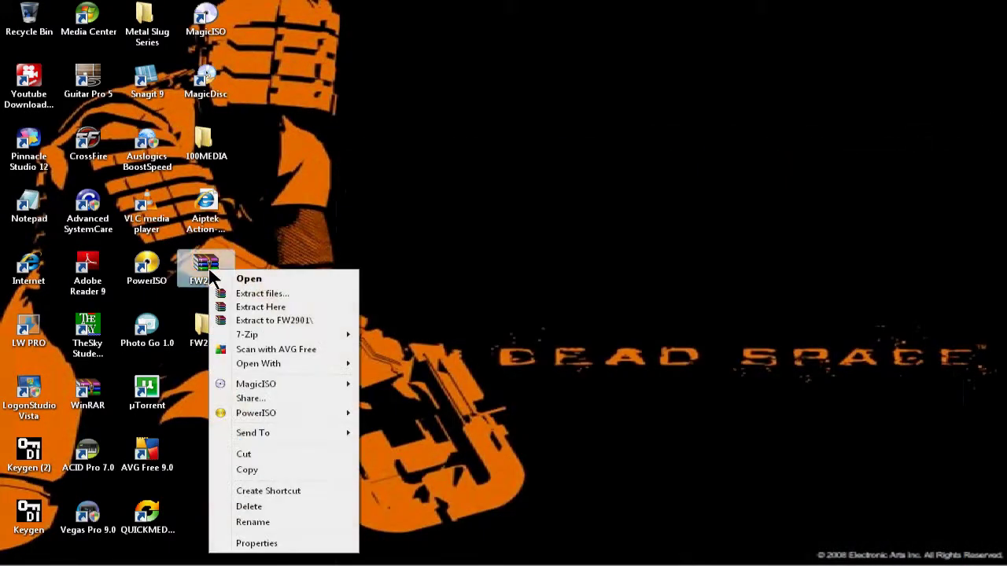
click(288, 510)
click(571, 349)
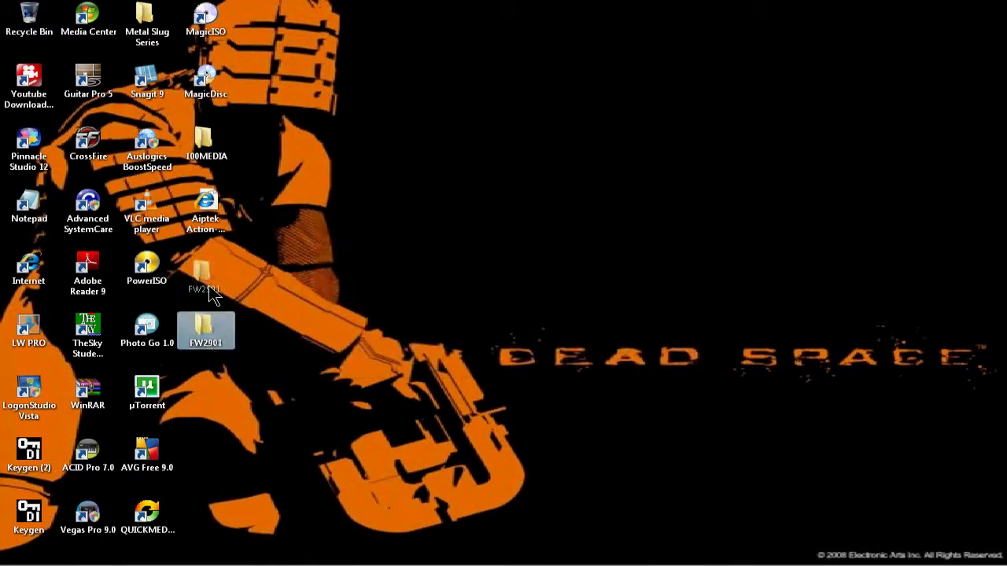
drag(211, 292, 211, 293)
double_click(208, 291)
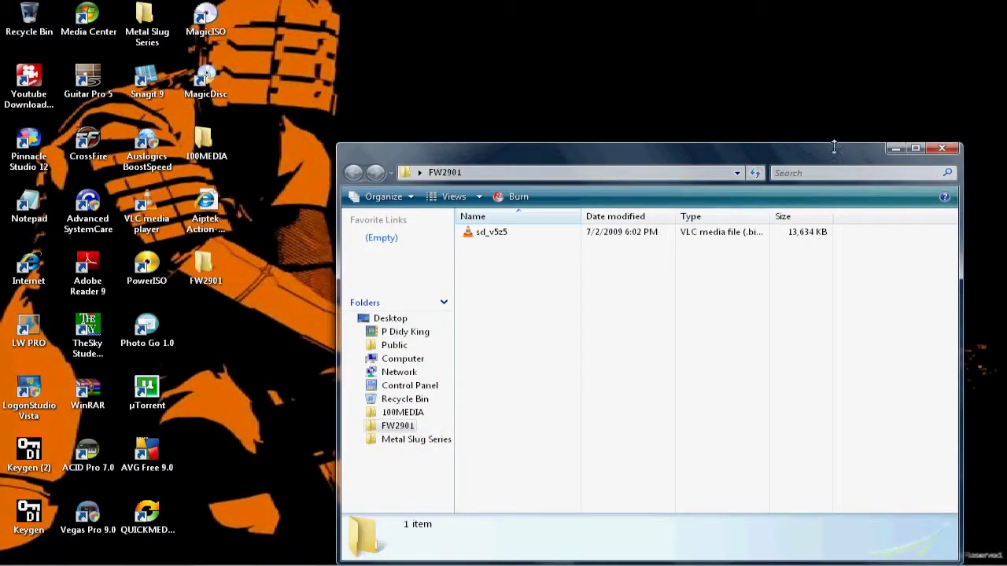
Open the AIPTEK CAM (E:) card from Computer.
click(22, 555)
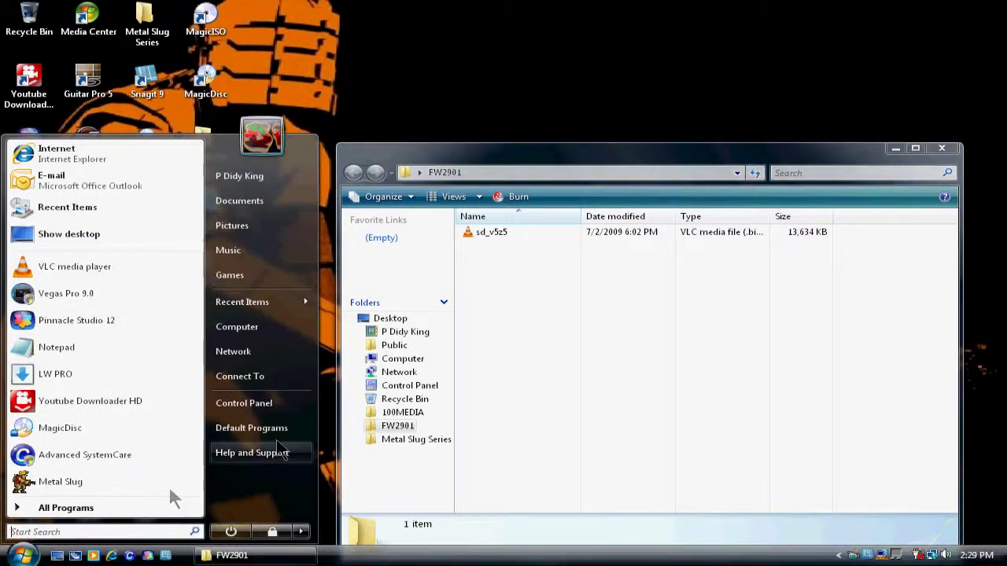
click(263, 328)
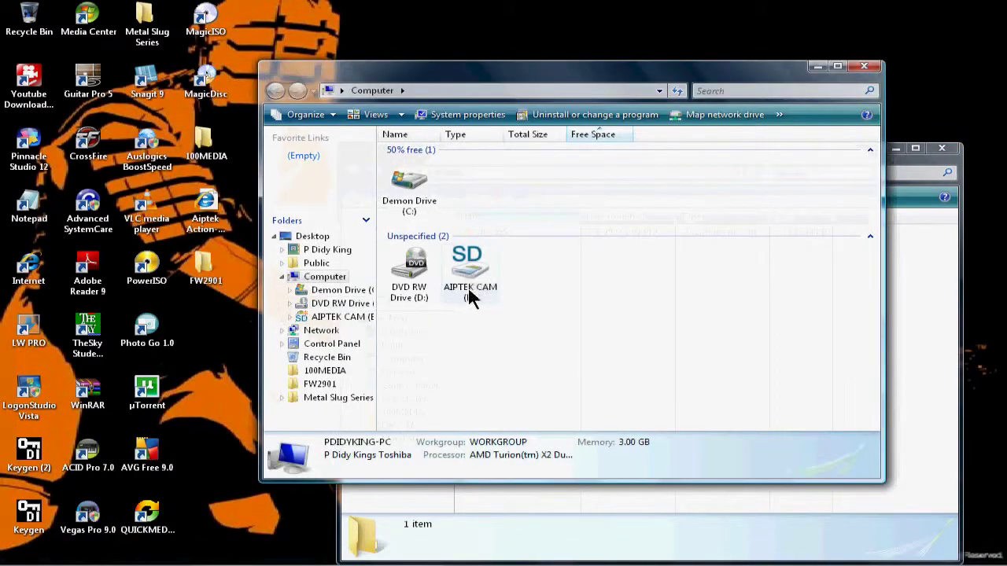
click(471, 271)
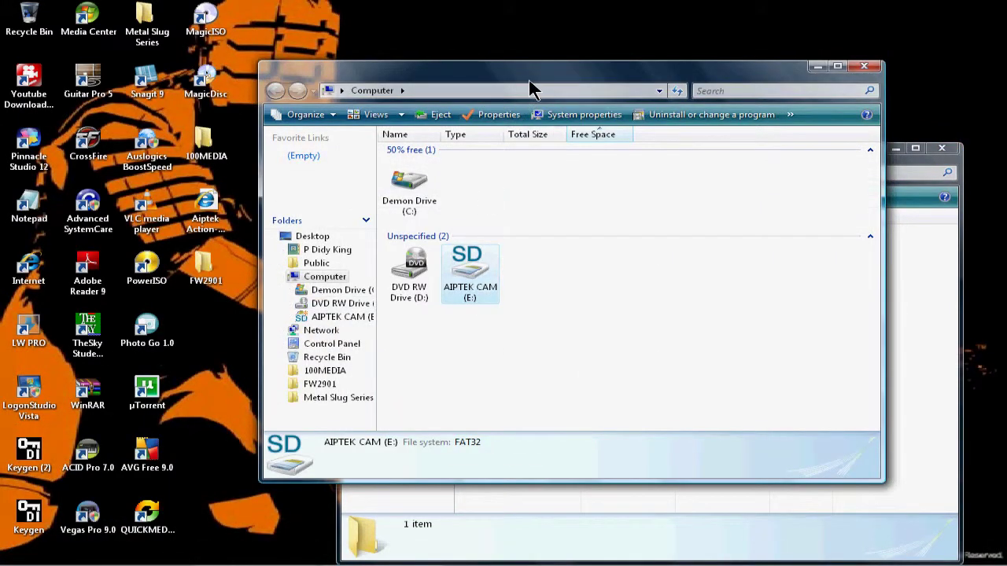
double_click(492, 260)
drag(573, 75, 247, 11)
Copy sd_v5z5 from the FW2901 folder onto the AIPTEK CAM card, then close both windows.
click(755, 154)
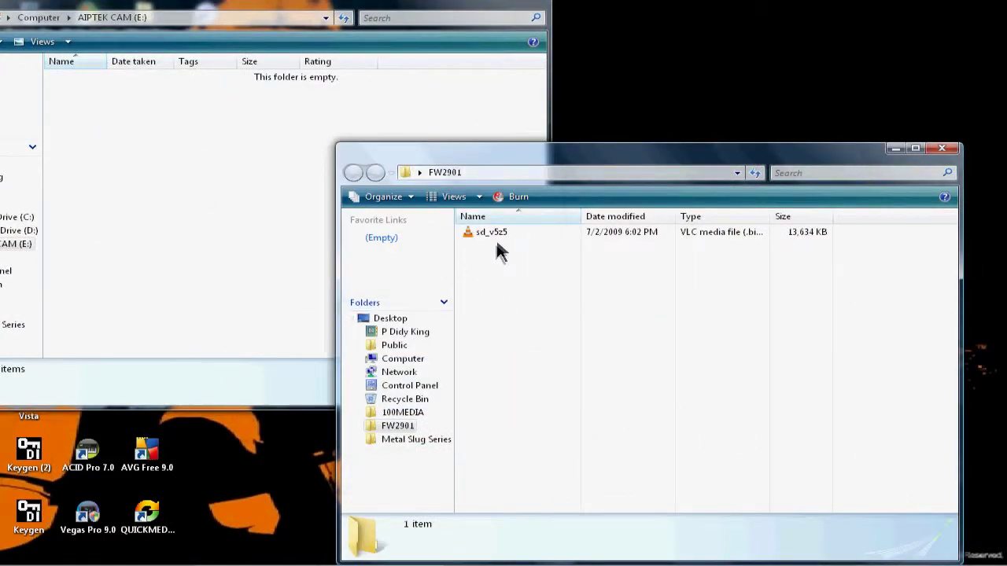
drag(503, 230, 181, 205)
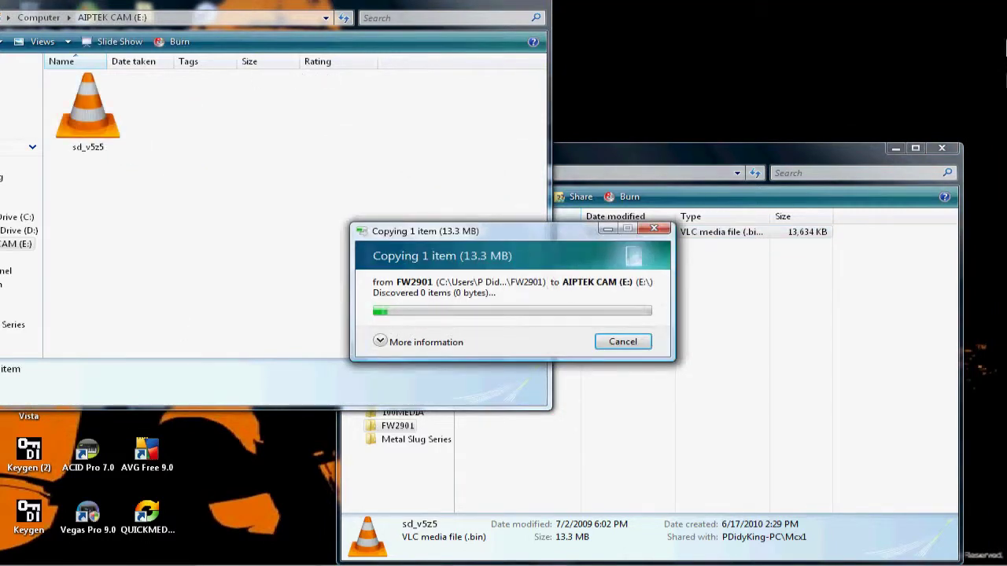
click(942, 147)
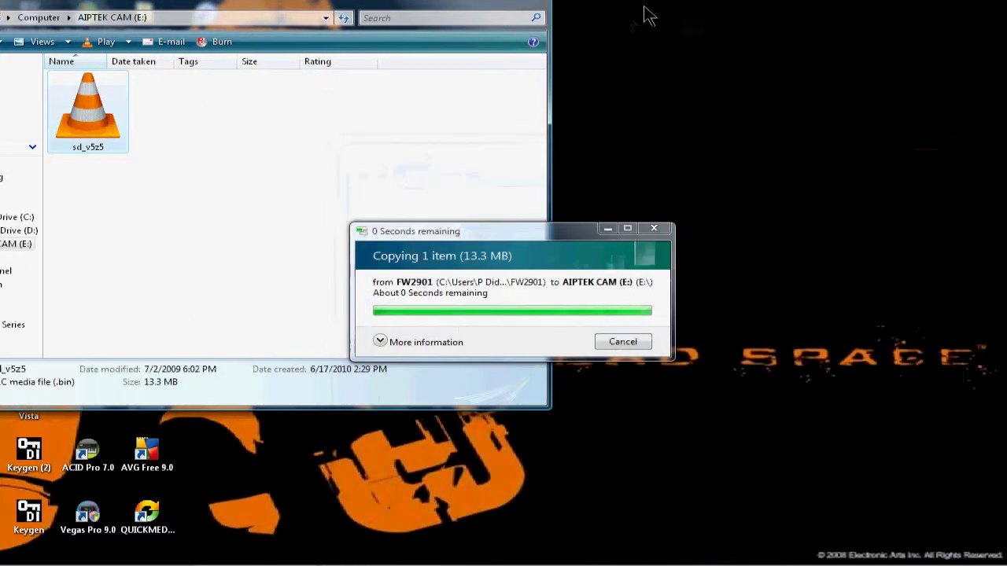
drag(431, 11, 691, 30)
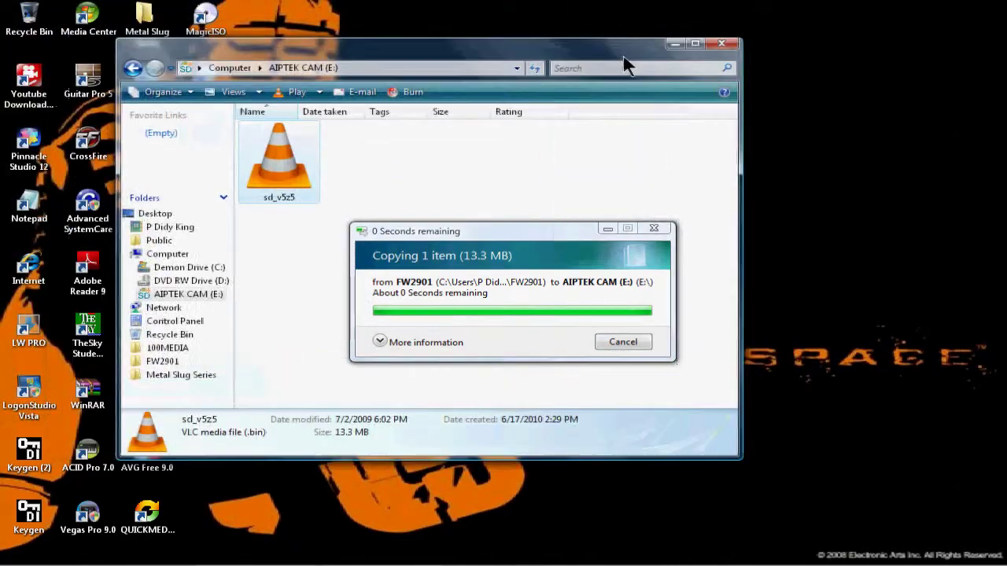
click(728, 42)
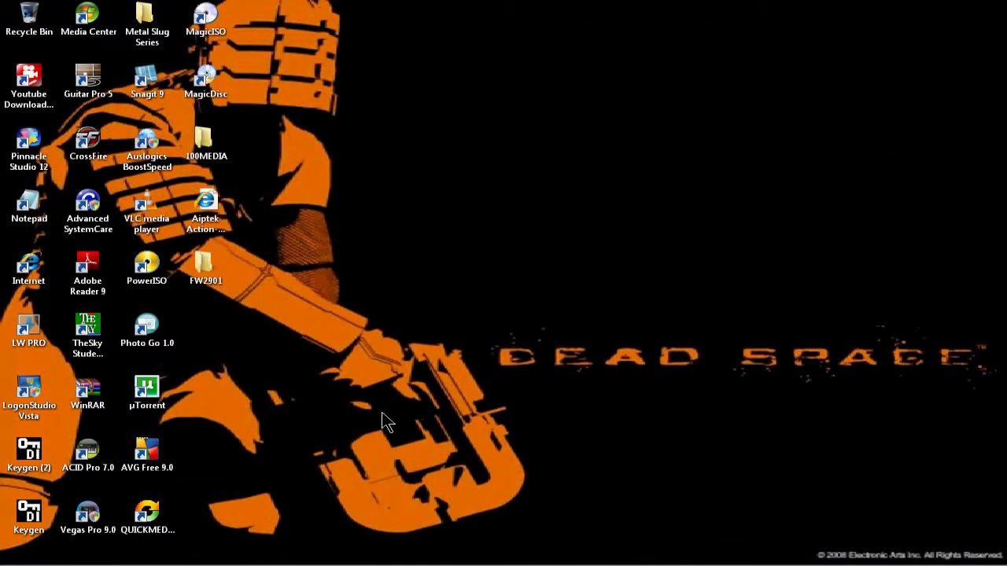
mouse_move(922, 563)
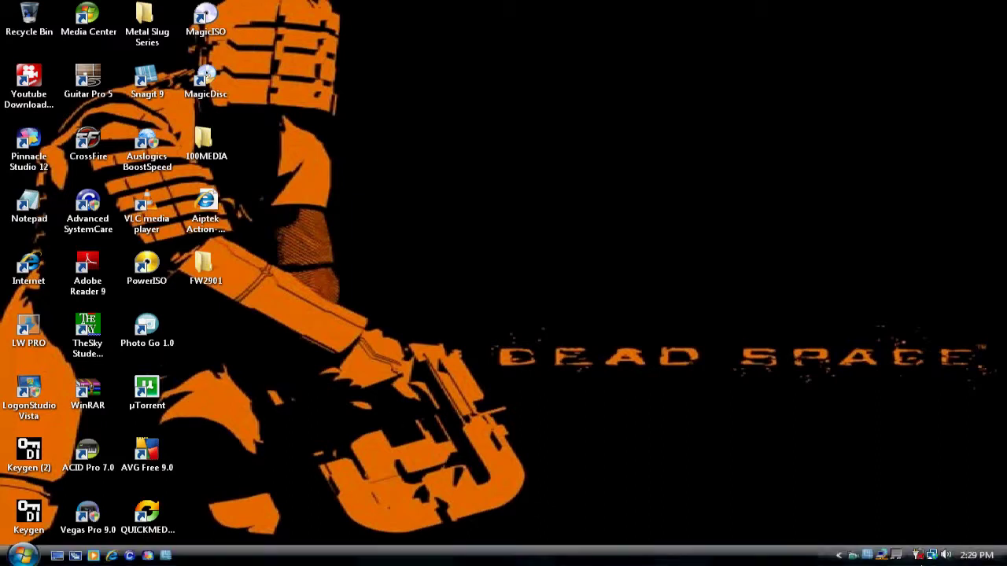